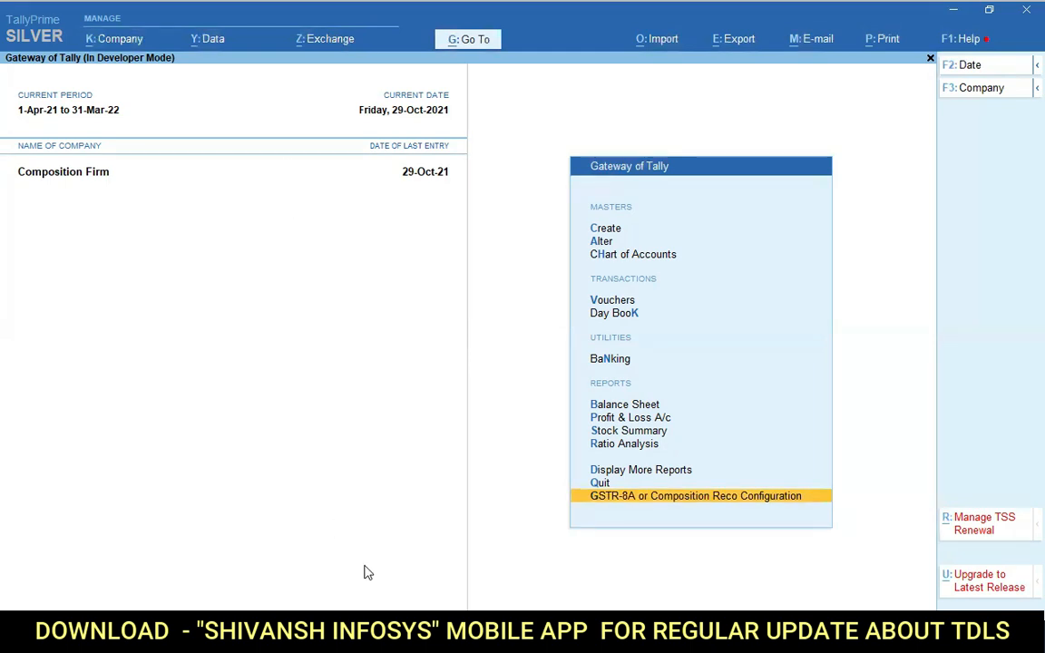
Step: Switch to the Composition 4A Sample workbook in Excel and review its B2B invoices and credit/debit note sheet
{"action": "left_click", "coordinate": [435, 502]}
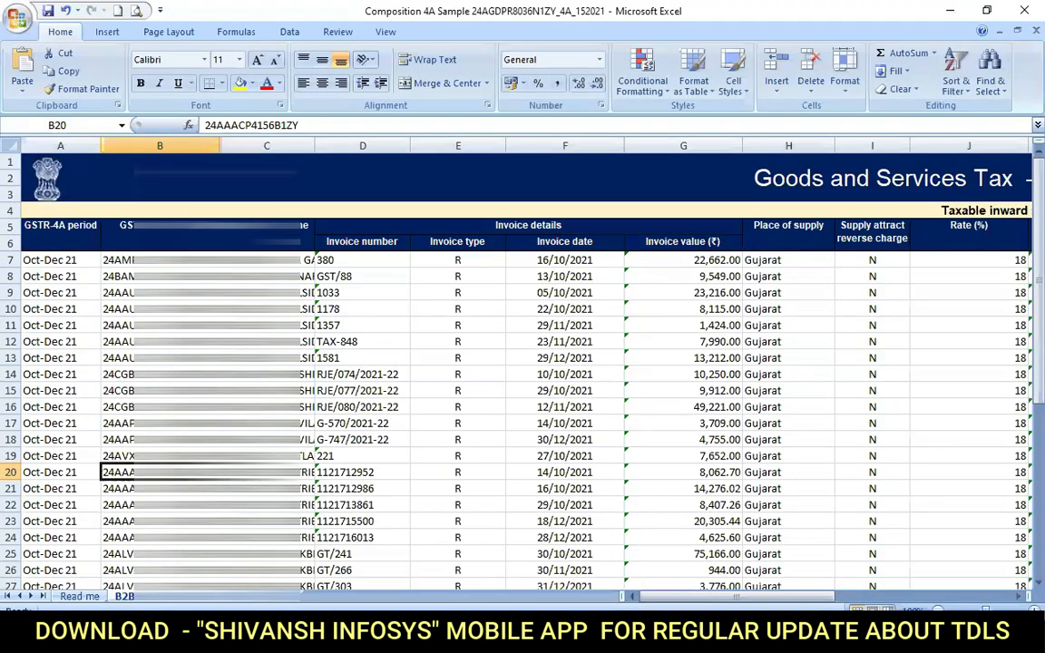
{"action": "left_click", "coordinate": [127, 276]}
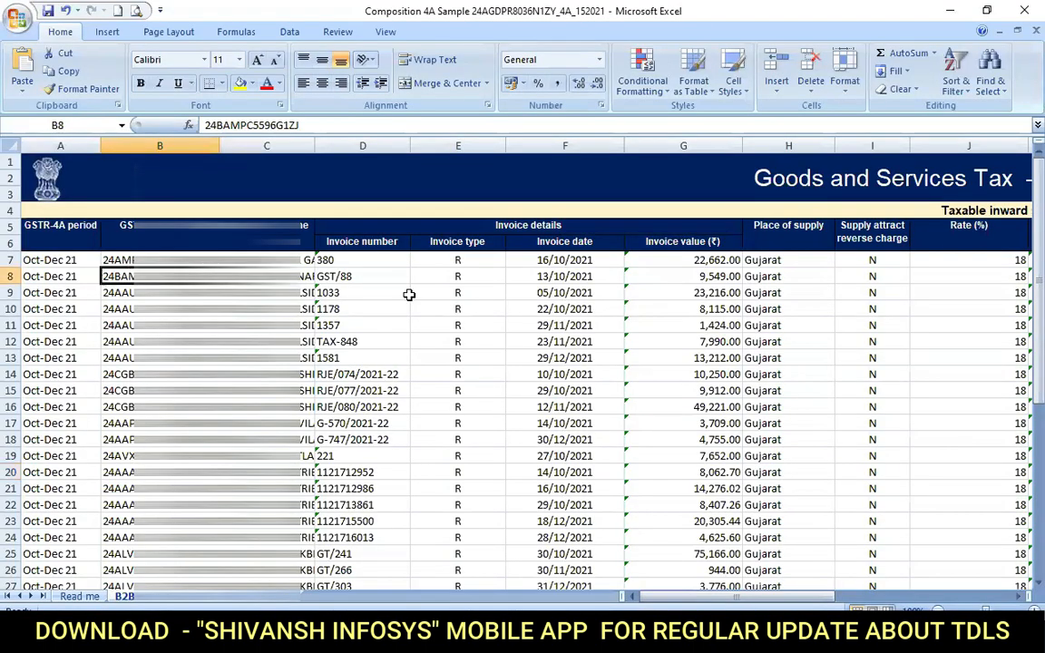
{"action": "scroll", "coordinate": [392, 303], "scroll_direction": "down", "scroll_amount": 6}
{"action": "scroll", "coordinate": [374, 358], "scroll_direction": "up", "scroll_amount": 3}
{"action": "key", "text": "ctrl+Page_Down"}
{"action": "key", "text": "ctrl+Page_Down"}
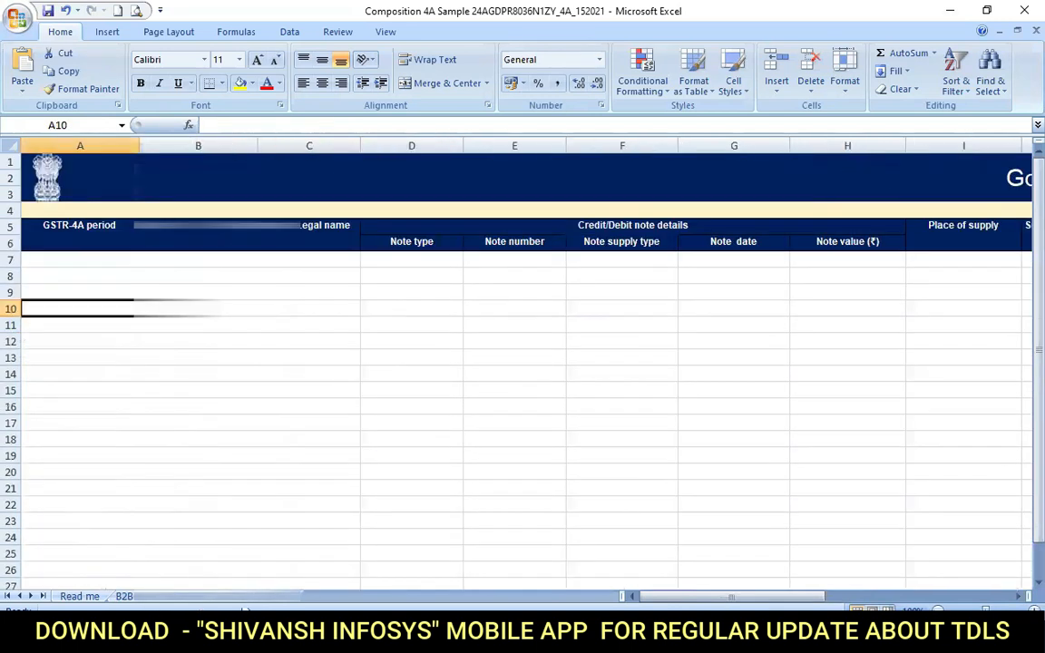
{"action": "key", "text": "ctrl+Page_Up"}
{"action": "key", "text": "ctrl+Page_Up"}
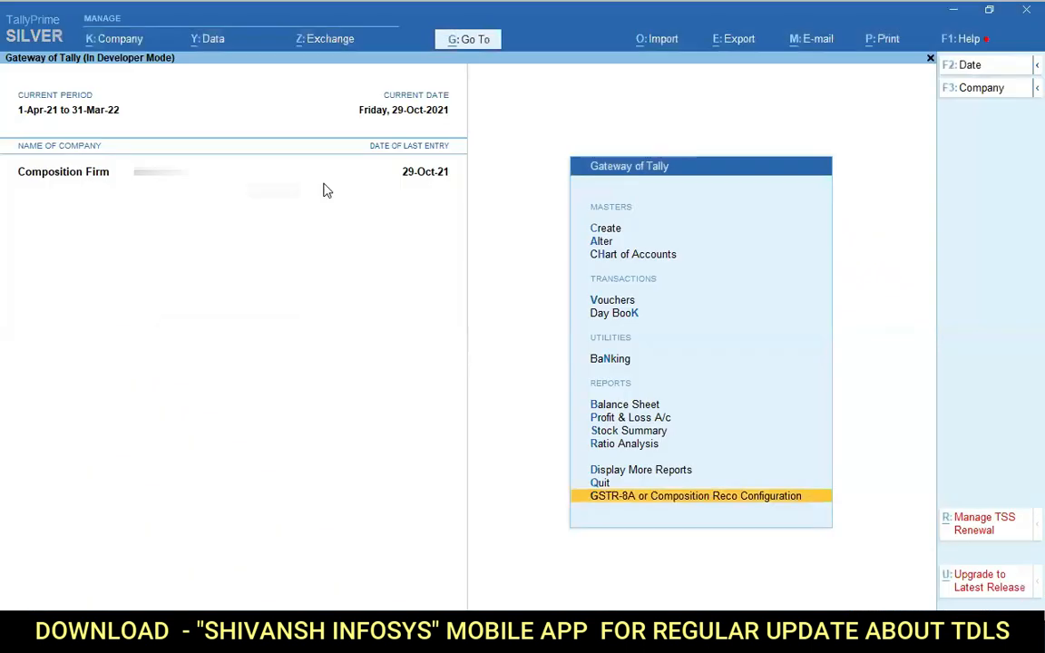
Step: Switch to TallyPrime and open the CGST ledger for alteration
{"action": "key", "text": "Down"}
{"action": "key", "text": "Down"}
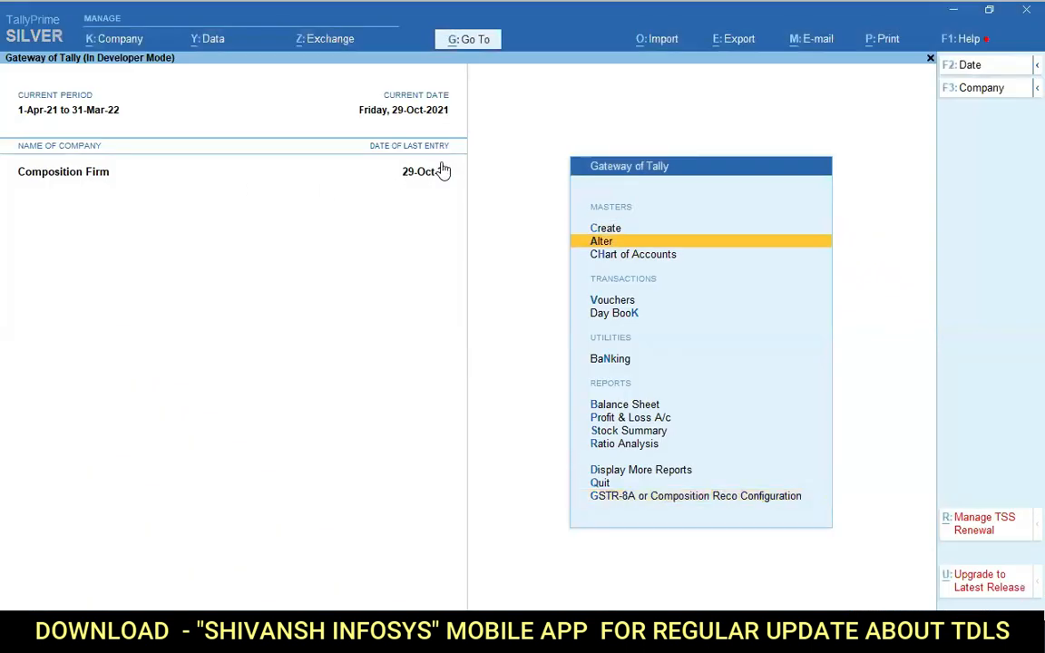
{"action": "key", "text": "Return"}
{"action": "key", "text": "Return"}
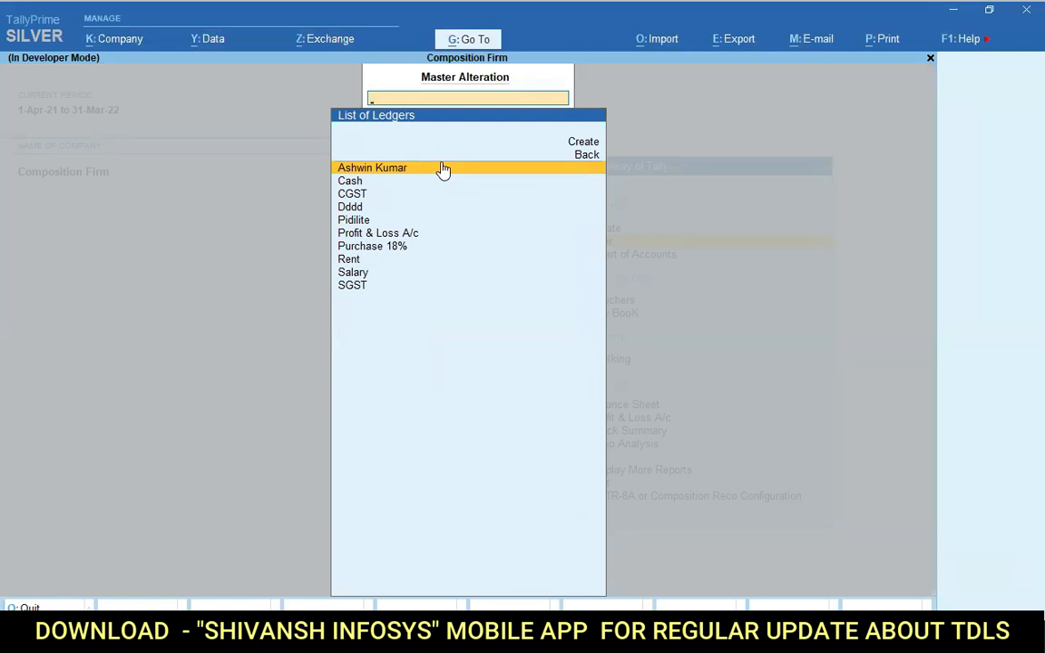
{"action": "key", "text": "Down"}
{"action": "key", "text": "Down"}
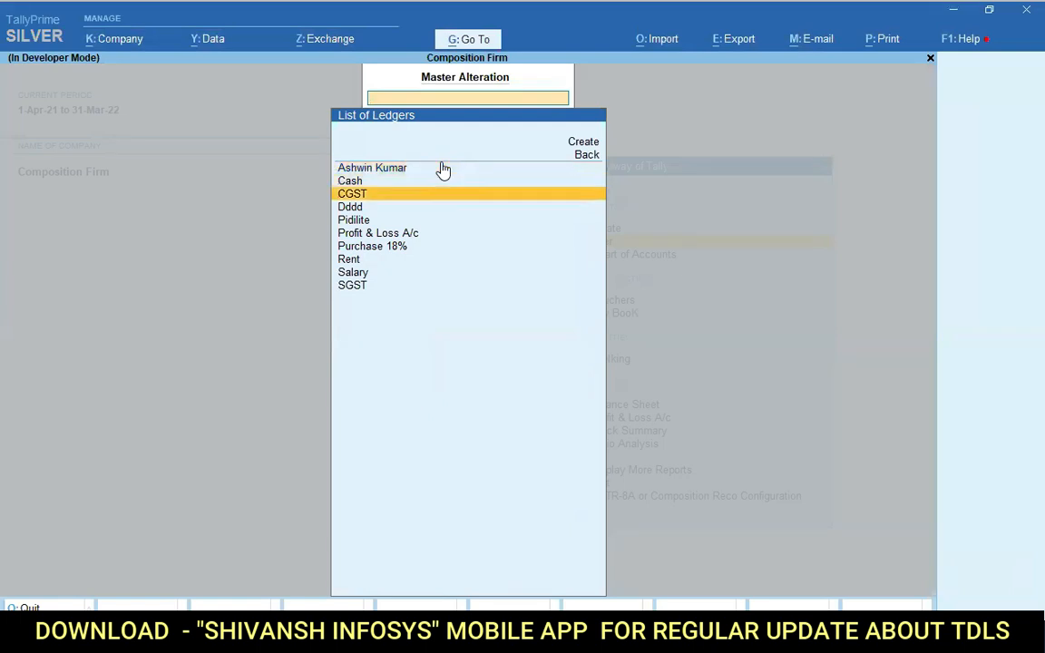
{"action": "key", "text": "Return"}
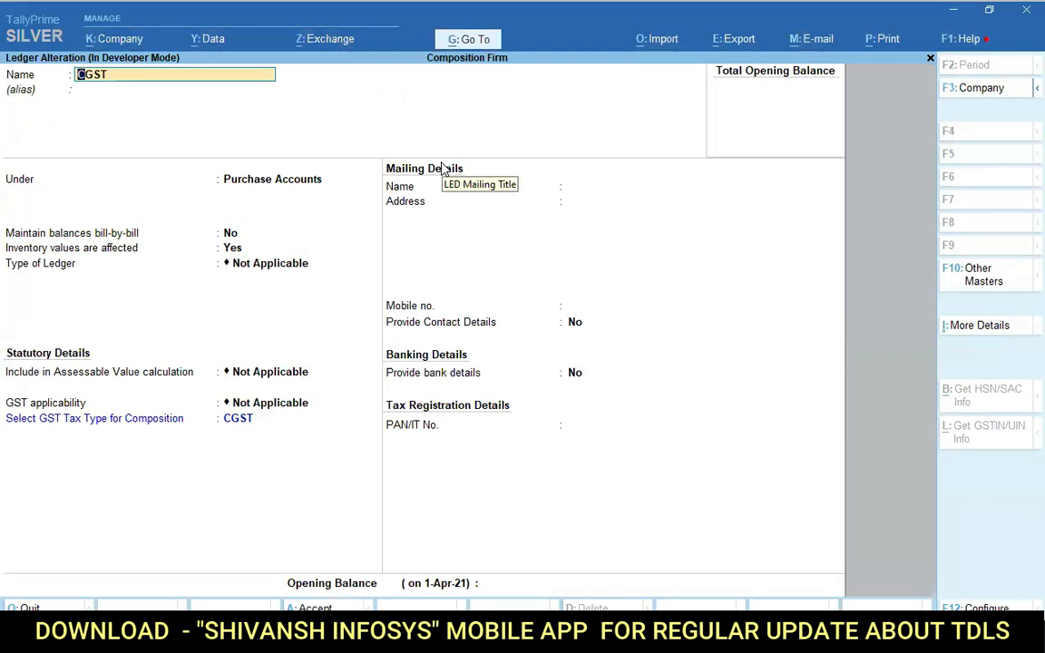
Step: Go through the CGST ledger to its GST tax type for composition and keep CGST selected
{"action": "key", "text": "Return"}
{"action": "key", "text": "Return"}
{"action": "key", "text": "Return"}
{"action": "key", "text": "Return"}
{"action": "key", "text": "Return"}
{"action": "key", "text": "Return"}
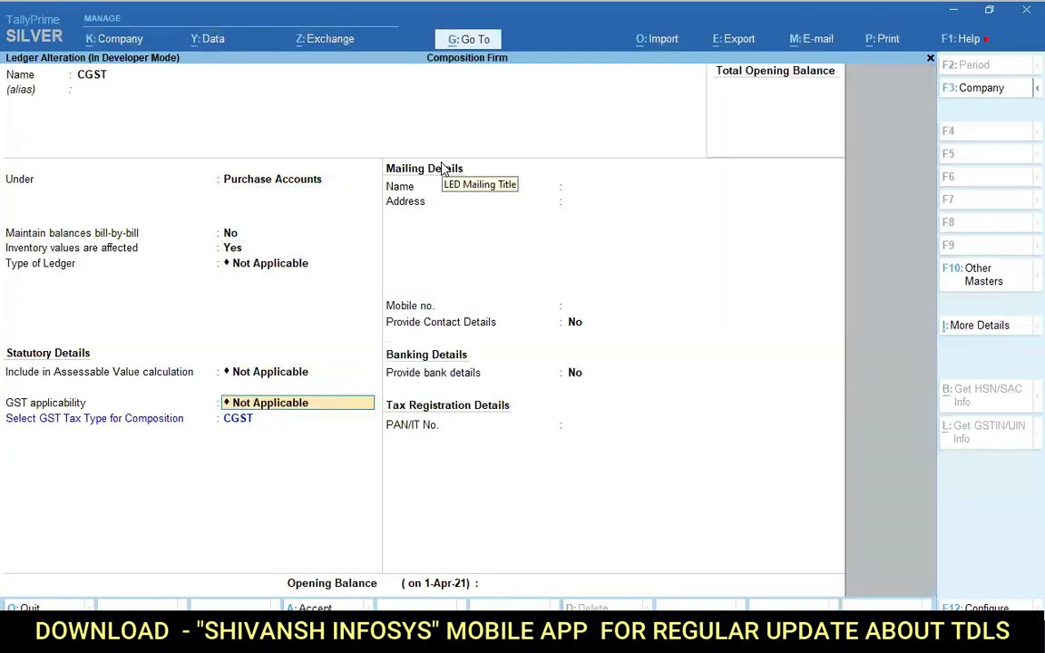
{"action": "key", "text": "Return"}
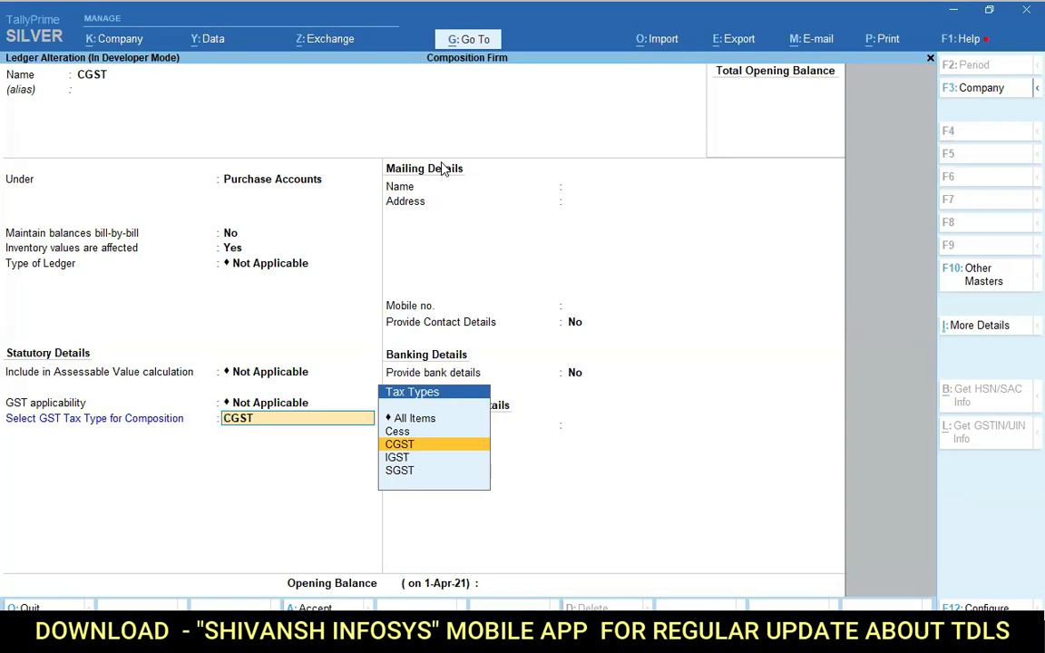
{"action": "key", "text": "Return"}
Step: Open the SGST ledger for alteration
{"action": "key", "text": "Down"}
{"action": "key", "text": "Down"}
{"action": "key", "text": "Down"}
{"action": "key", "text": "Down"}
{"action": "key", "text": "Down"}
{"action": "key", "text": "Down"}
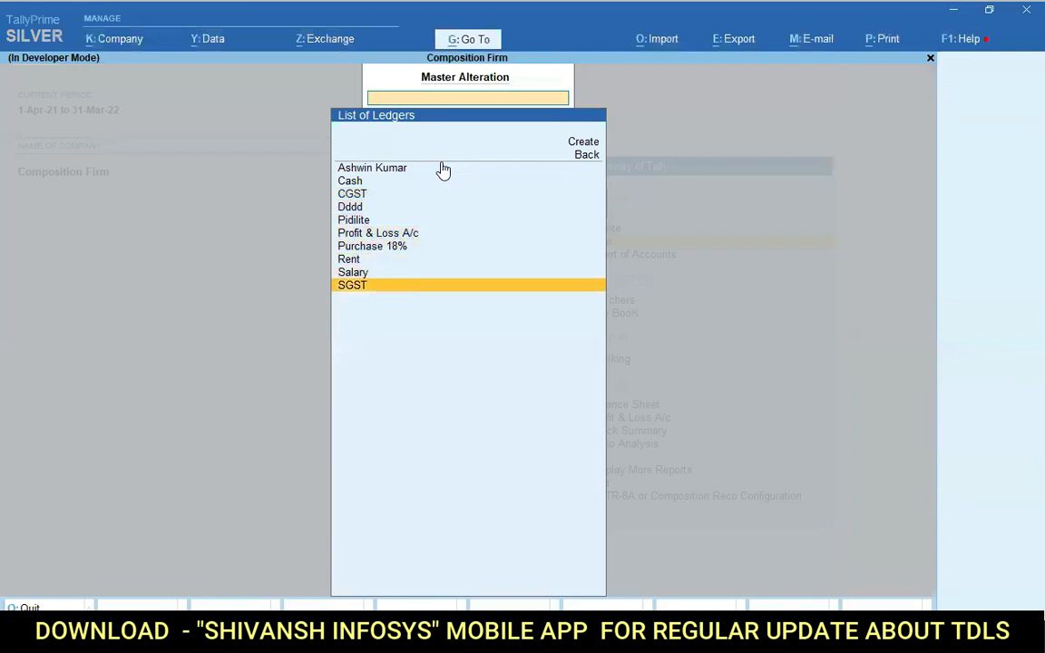
{"action": "key", "text": "Return"}
Step: Check the SGST ledger's GST tax type for composition and return to the Gateway of Tally
{"action": "key", "text": "Return"}
{"action": "key", "text": "Return"}
{"action": "key", "text": "Return"}
{"action": "key", "text": "Return"}
{"action": "key", "text": "Return"}
{"action": "key", "text": "Return"}
{"action": "key", "text": "Return"}
{"action": "key", "text": "Return"}
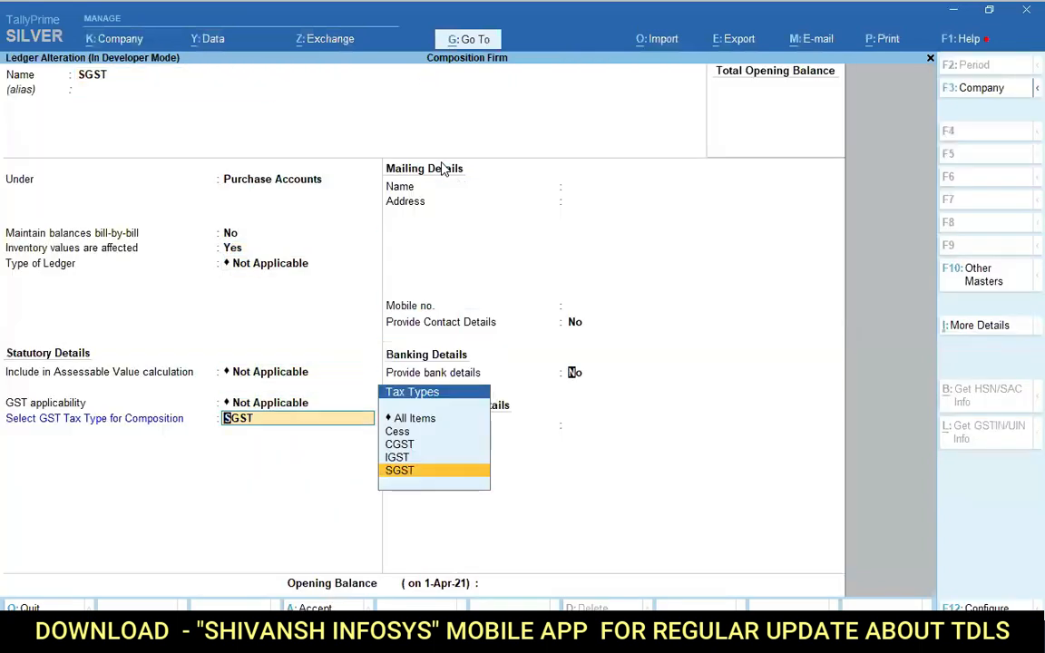
{"action": "key", "text": "Escape"}
{"action": "key", "text": "Escape"}
{"action": "key", "text": "Escape"}
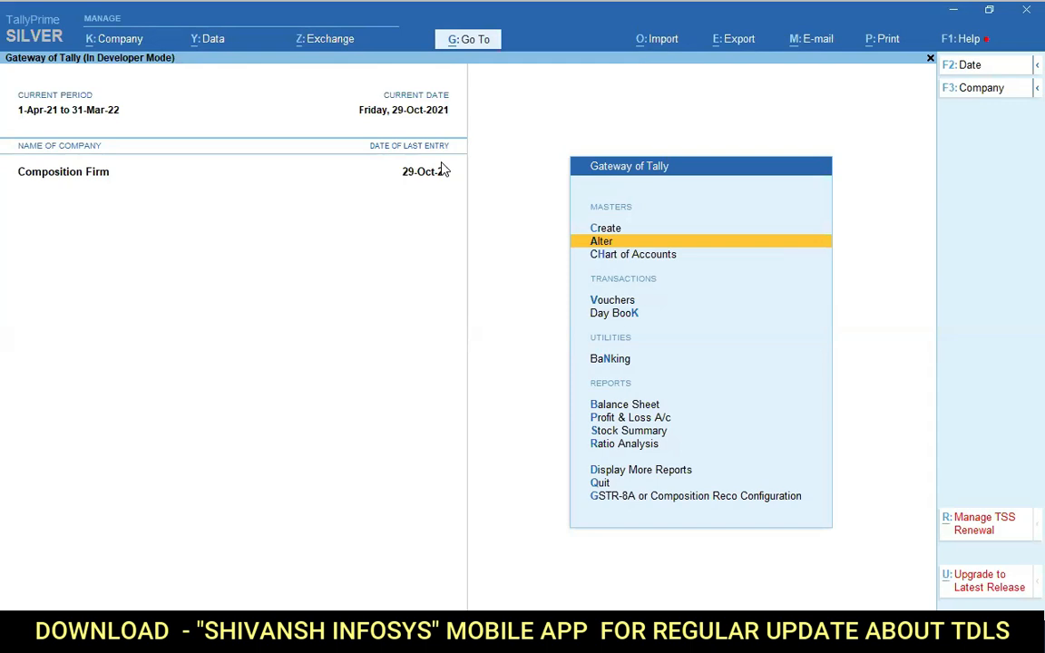
Step: Reopen the CGST ledger to view its statutory details and go back to the Gateway of Tally
{"action": "key", "text": "Return"}
{"action": "key", "text": "Down"}
{"action": "key", "text": "Return"}
{"action": "key", "text": "Down"}
{"action": "key", "text": "Down"}
{"action": "key", "text": "Return"}
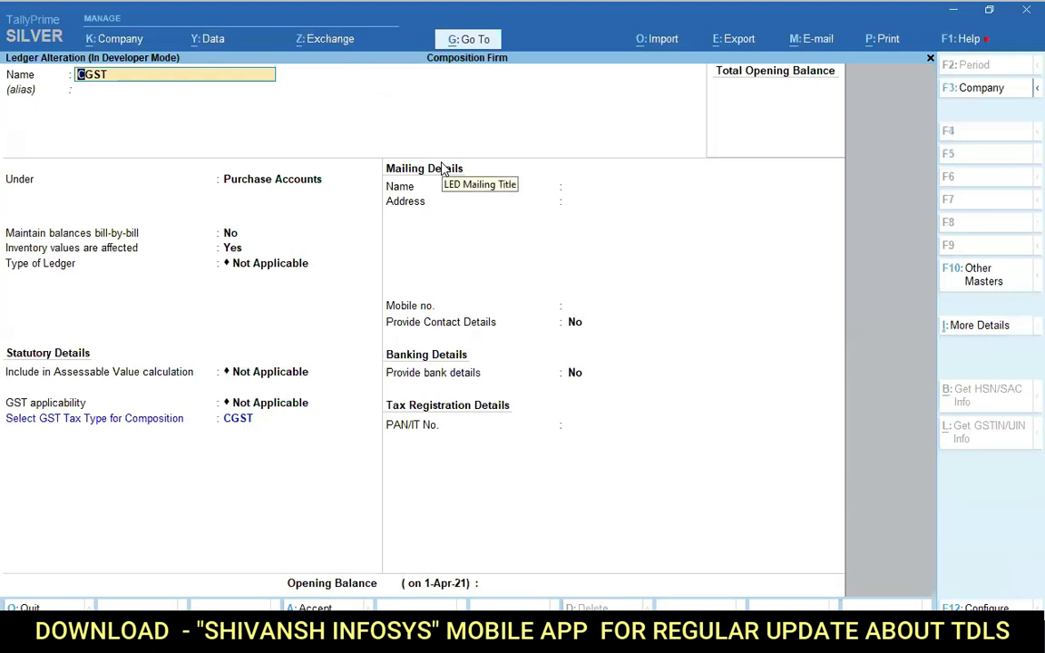
{"action": "key", "text": "Escape"}
{"action": "key", "text": "Escape"}
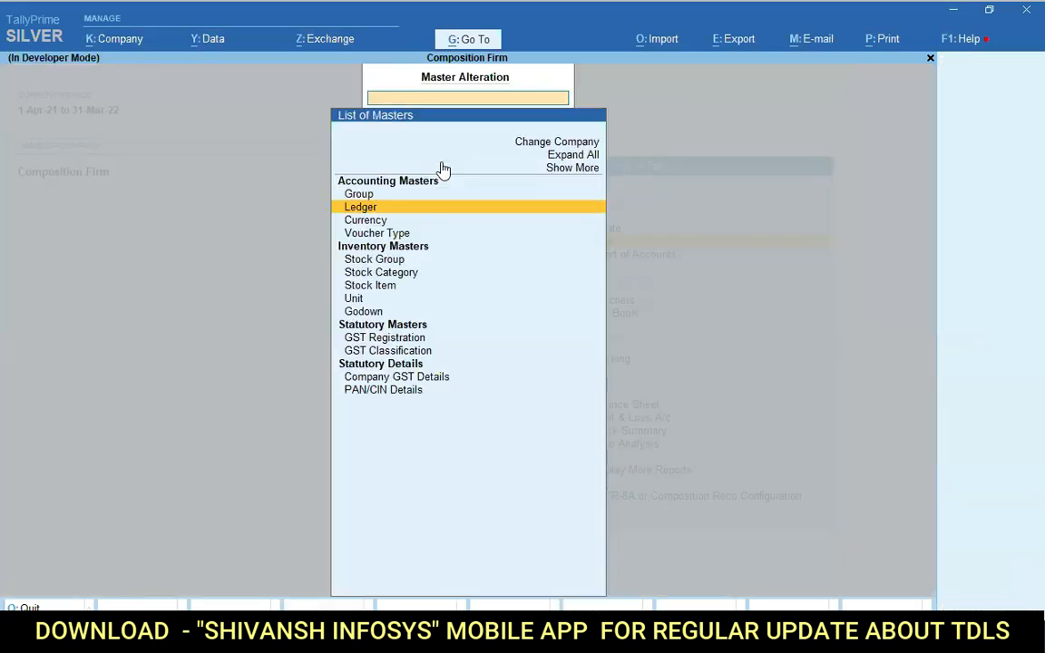
{"action": "key", "text": "Escape"}
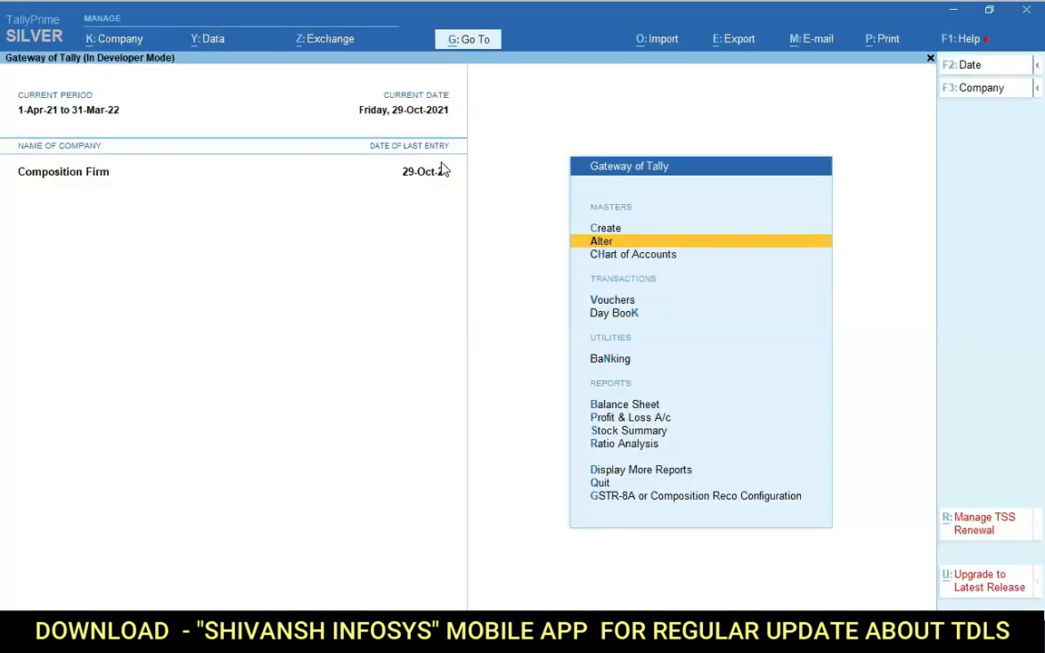
Step: Open the GSTR-8A or Composition Reco Configuration and keep the sample workbook as the Excel file path
{"action": "key", "text": "Up"}
{"action": "key", "text": "Up"}
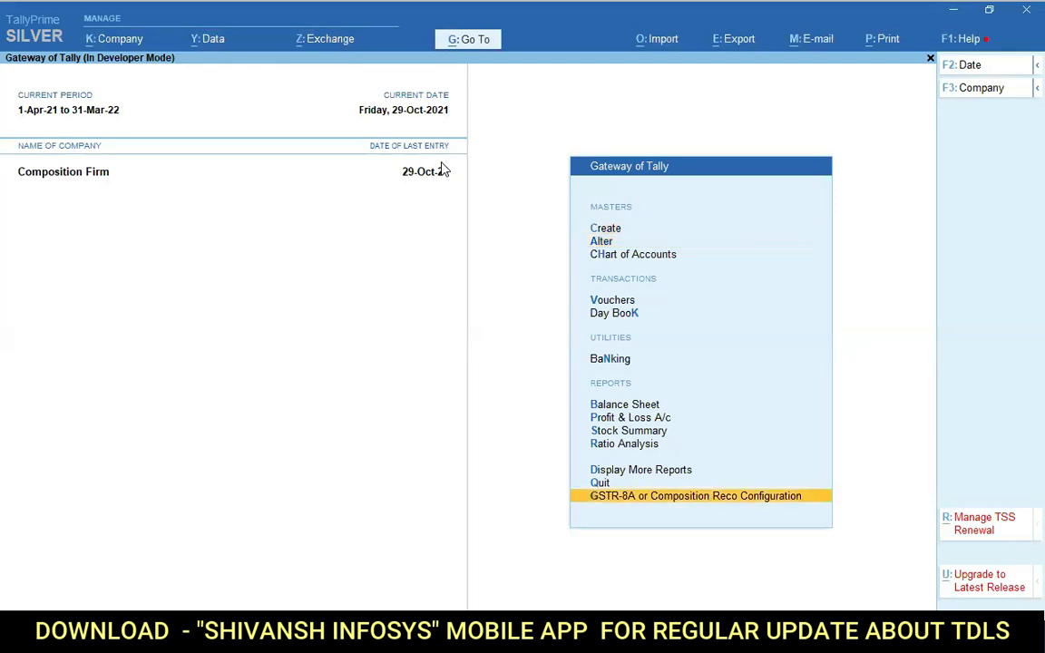
{"action": "key", "text": "Return"}
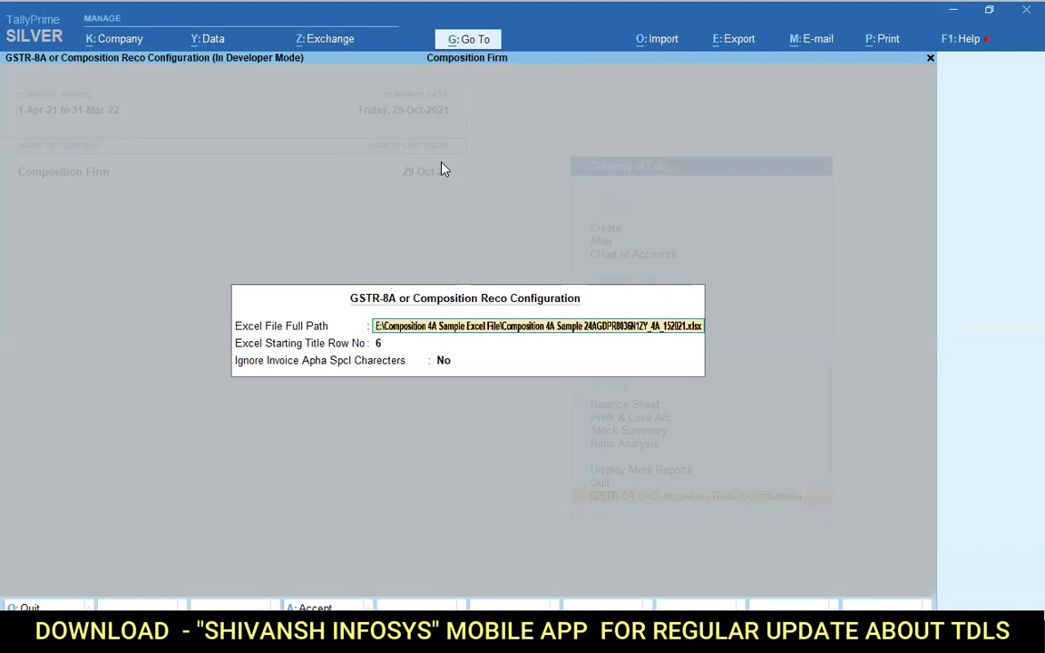
{"action": "key", "text": "Return"}
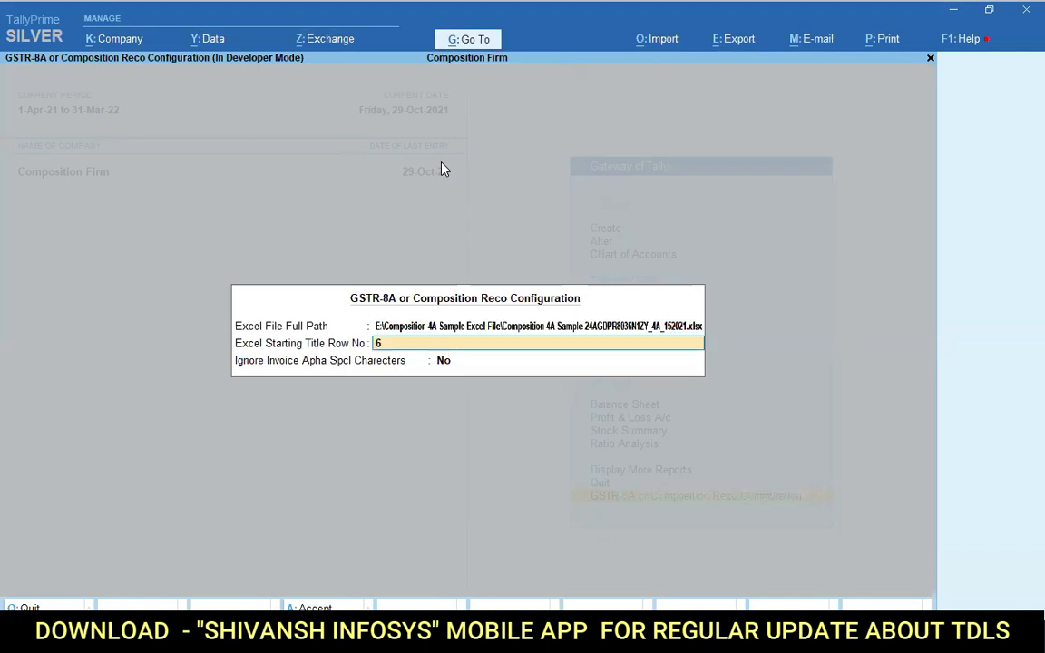
Step: Switch to the Excel workbook and check which row holds the column titles on the B2B sheet
{"action": "left_click", "coordinate": [326, 639]}
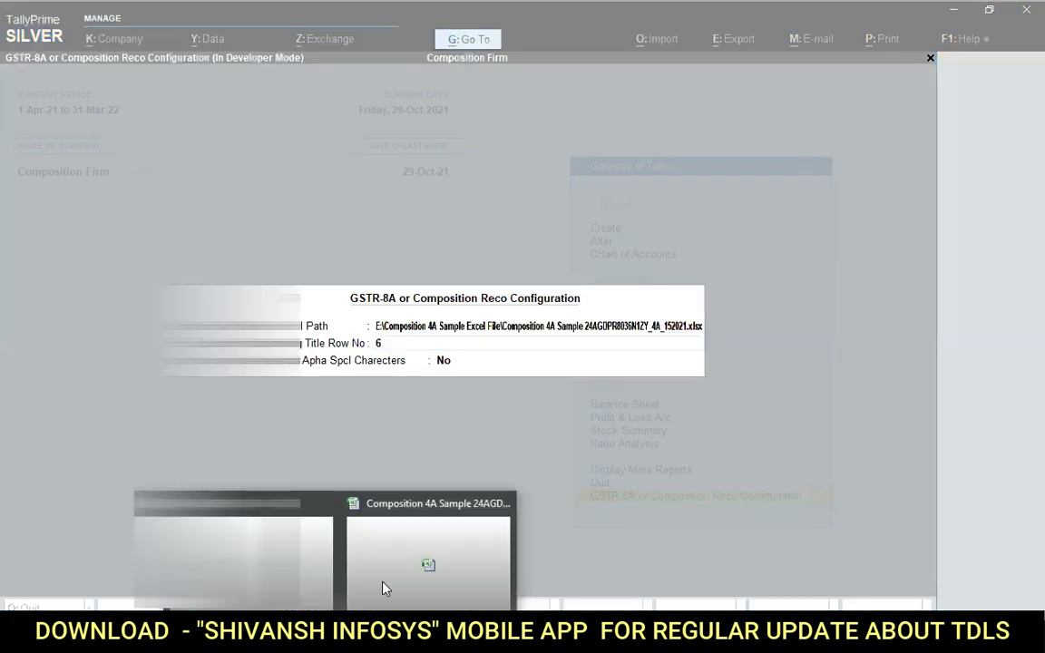
{"action": "left_click", "coordinate": [382, 589]}
{"action": "left_click", "coordinate": [57, 259]}
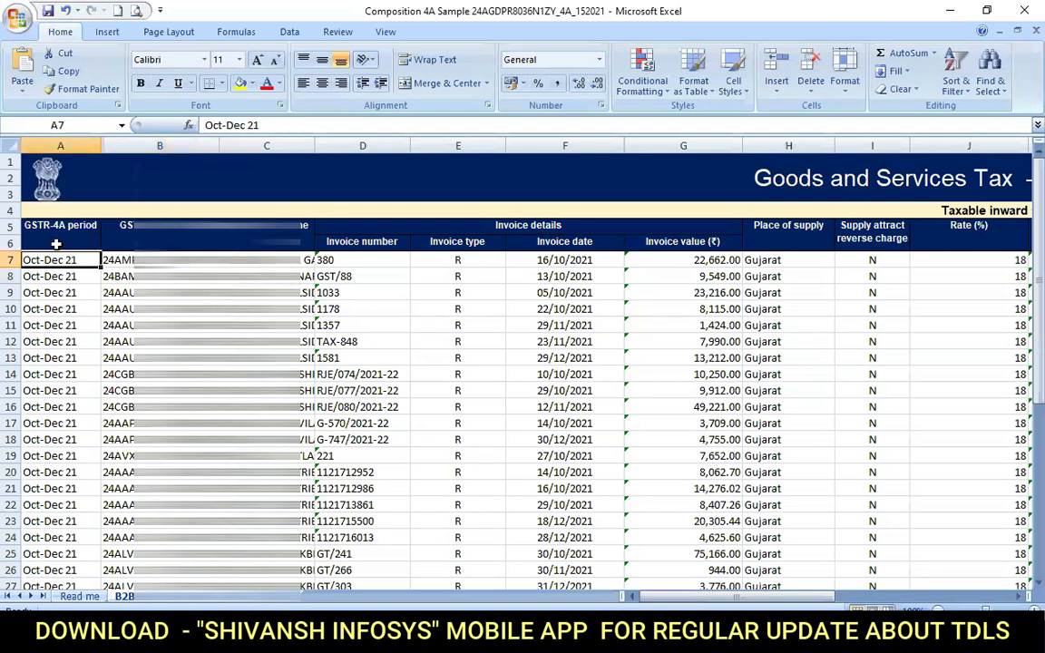
{"action": "left_click", "coordinate": [56, 243]}
{"action": "key", "text": "Right"}
{"action": "key", "text": "Right"}
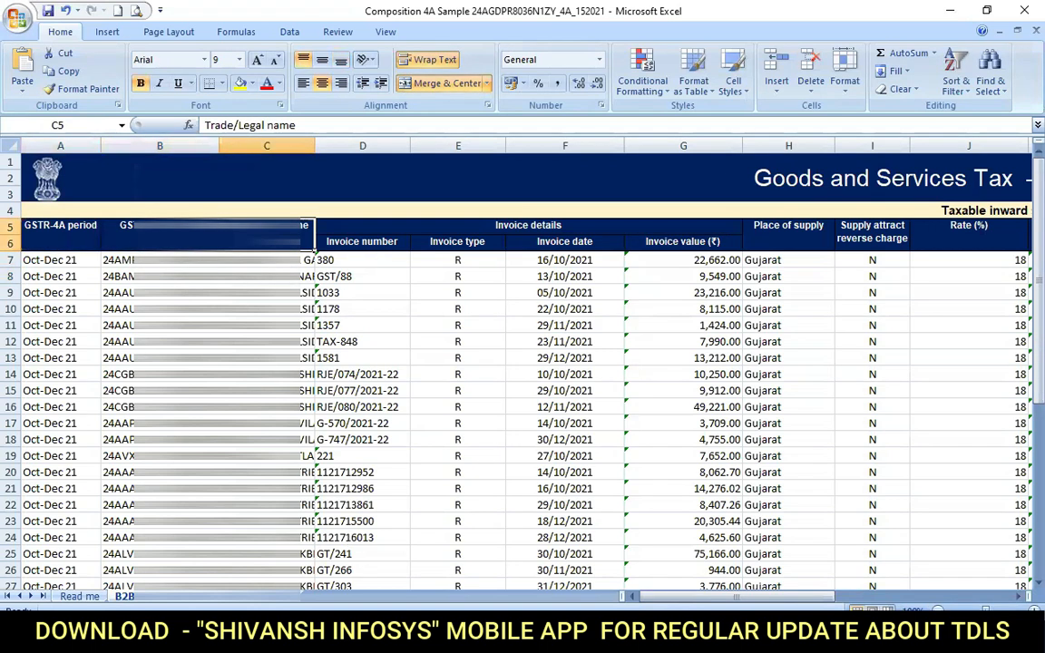
Step: Back in TallyPrime, keep title row 6, set ignoring invoice alpha and special characters to Yes, and import the B2B sheet
{"action": "key", "text": "alt+Tab"}
{"action": "key", "text": "Return"}
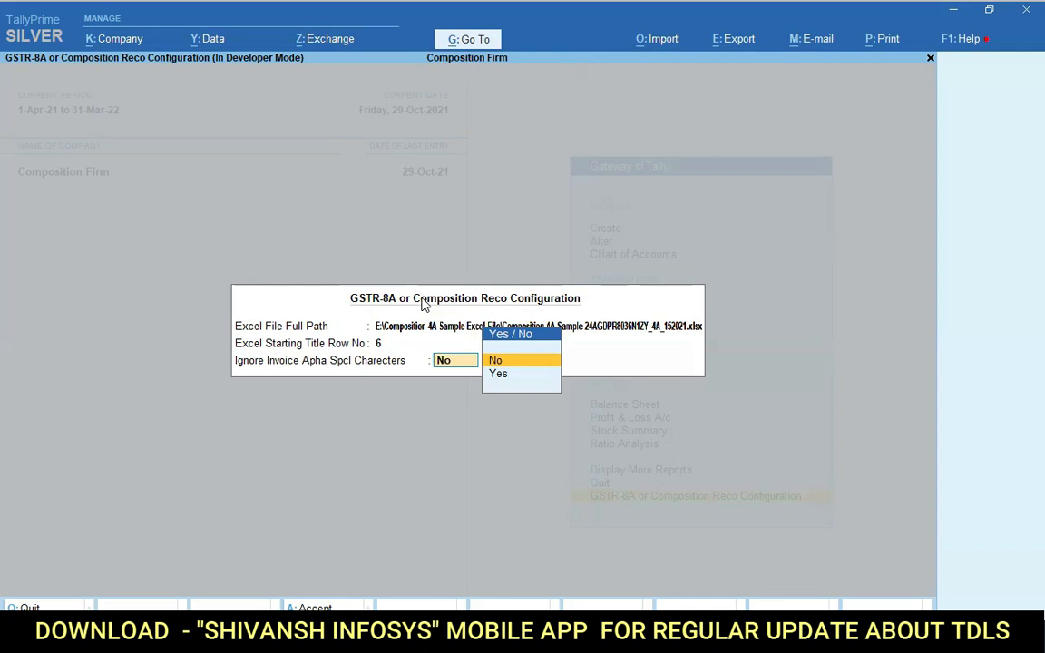
{"action": "key", "text": "Down"}
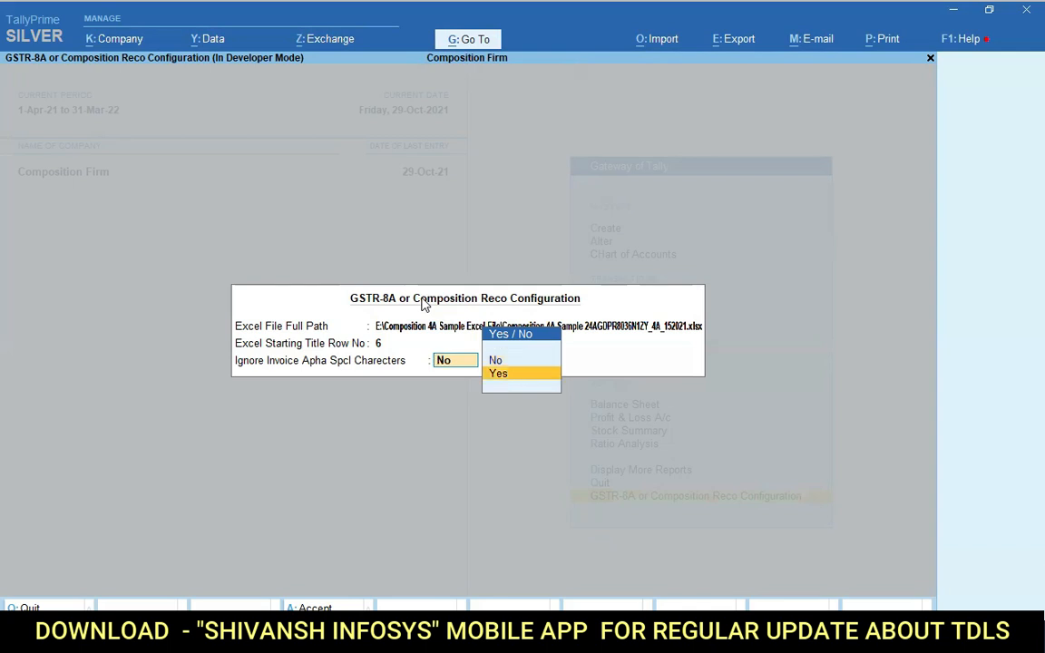
{"action": "key", "text": "Return"}
{"action": "key", "text": "Return"}
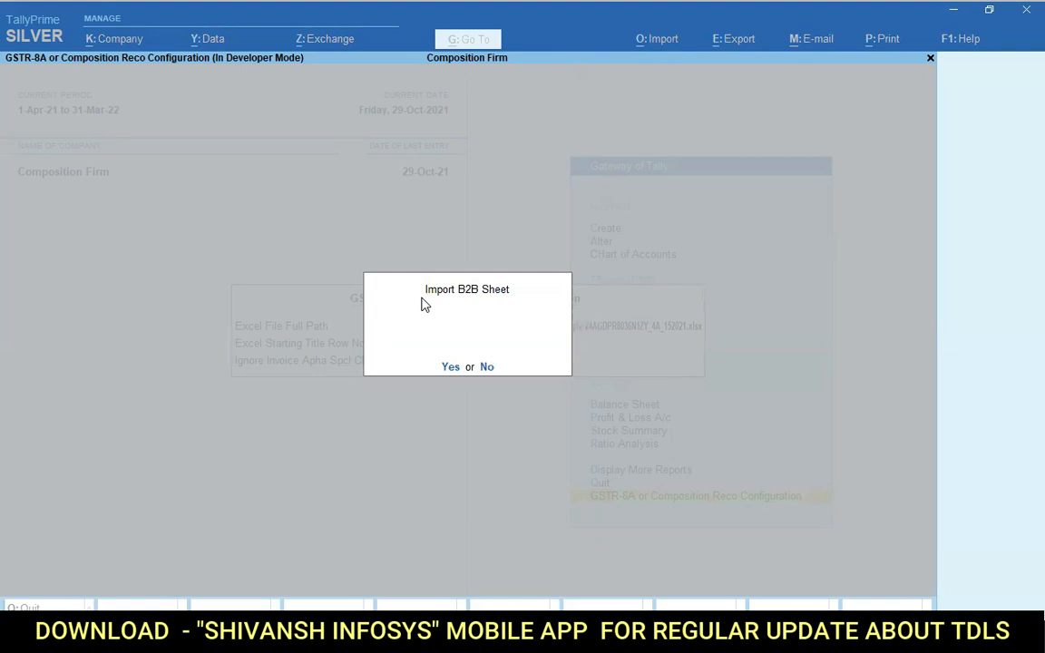
{"action": "key", "text": "Return"}
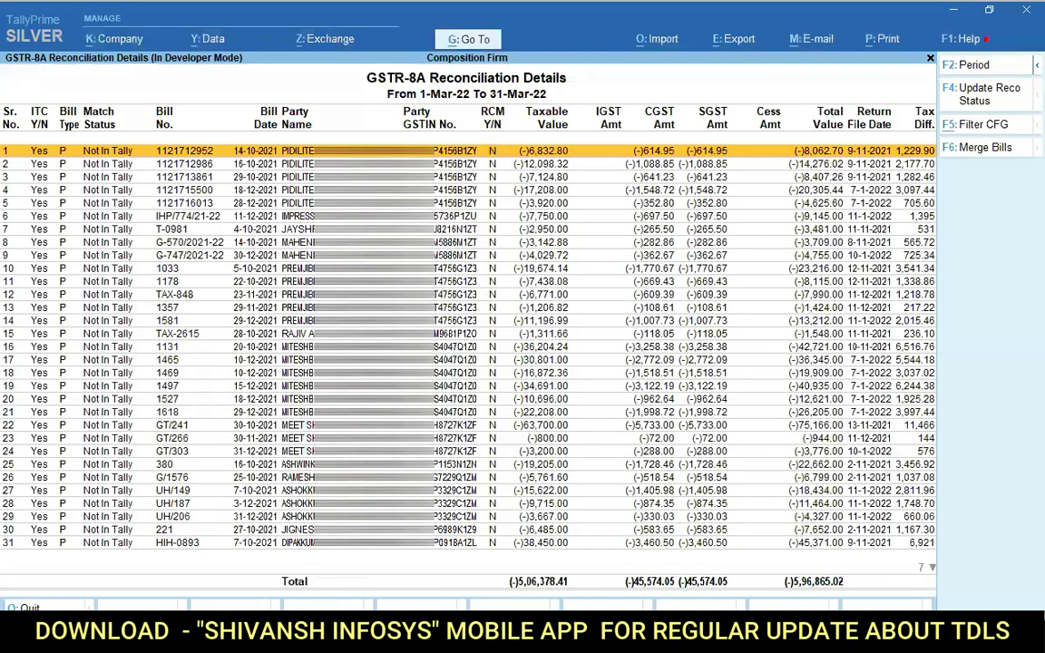
Step: Look through the imported bills and their match statuses in the GSTR-8A Reconciliation Details report
{"action": "key", "text": "F2"}
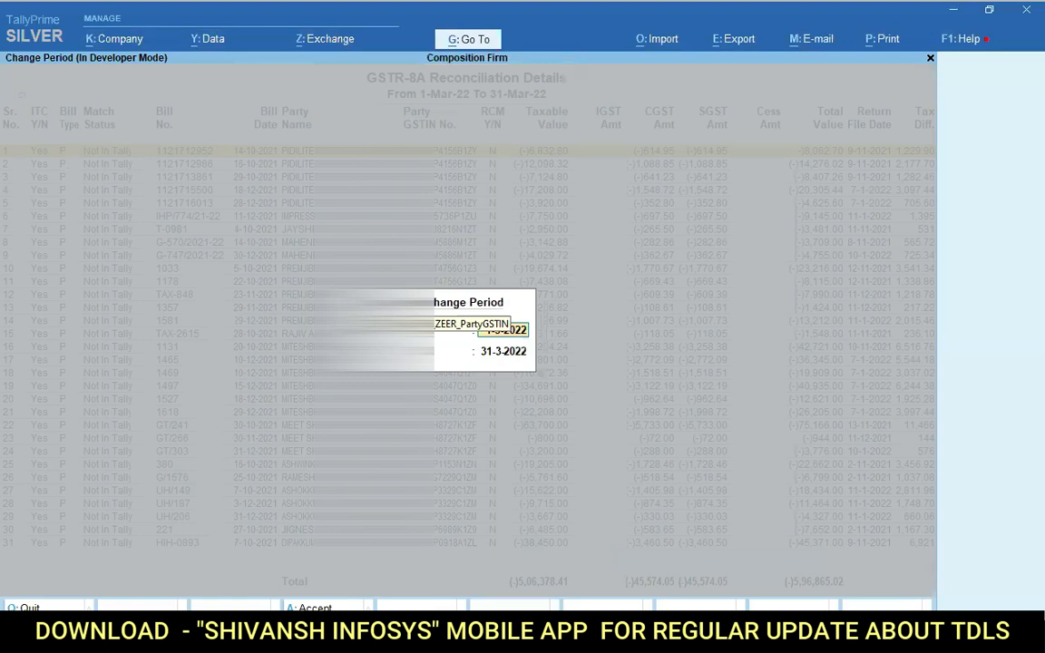
{"action": "key", "text": "Escape"}
{"action": "key", "text": "Page_Down"}
{"action": "key", "text": "Page_Down"}
{"action": "key", "text": "Page_Up"}
{"action": "key", "text": "Page_Up"}
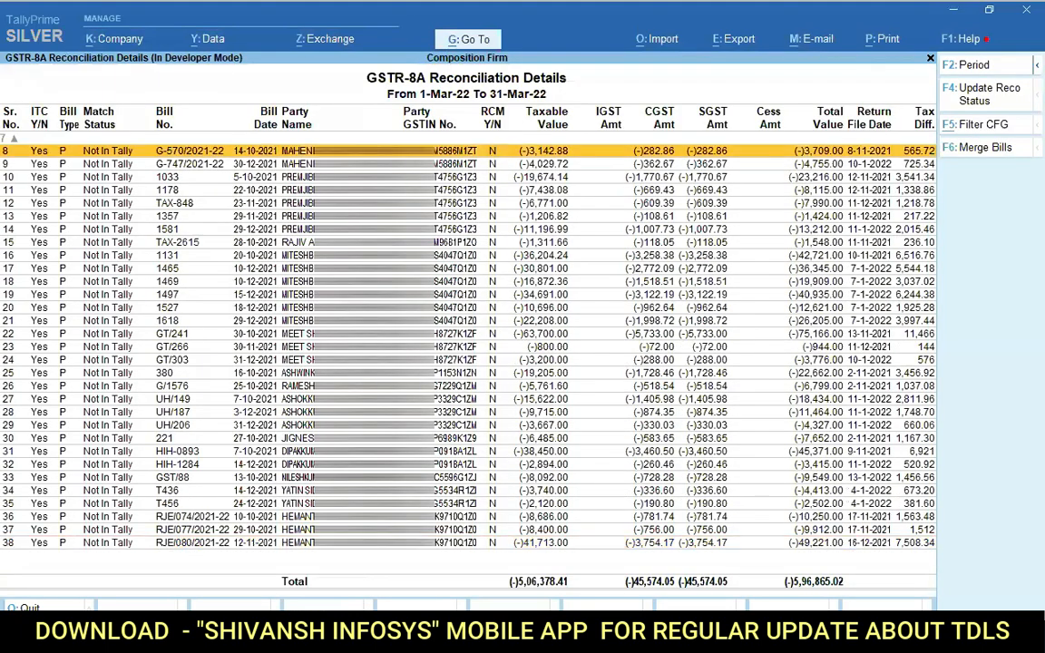
{"action": "key", "text": "Down"}
{"action": "key", "text": "Down"}
{"action": "key", "text": "Down"}
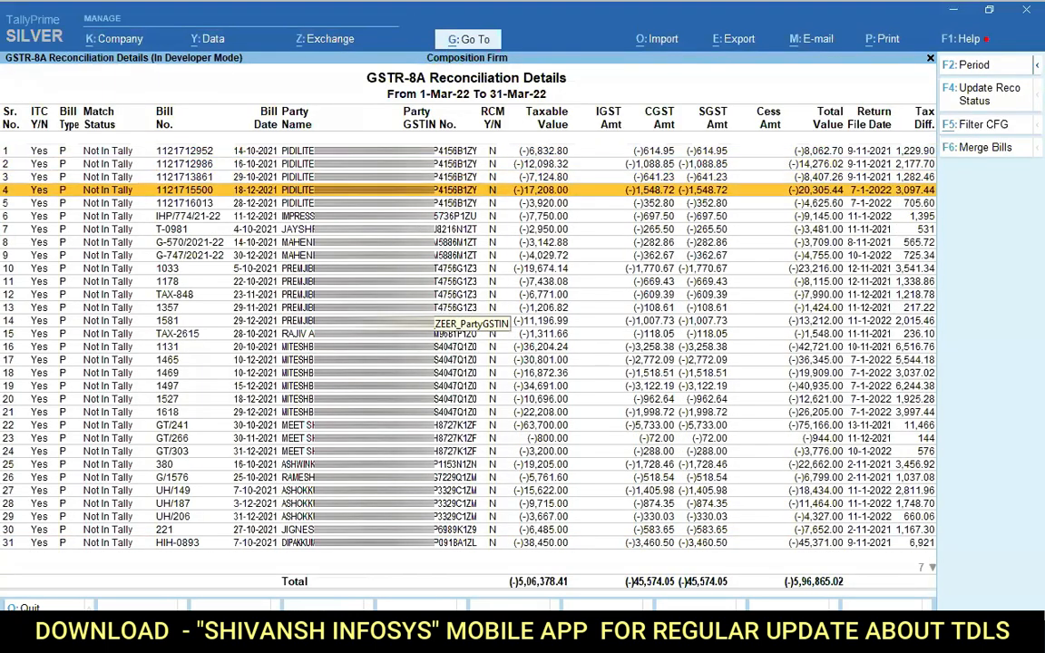
Step: Change the reconciliation report period to start on 1-Apr-21 and end on 31-Mar-22
{"action": "key", "text": "F2"}
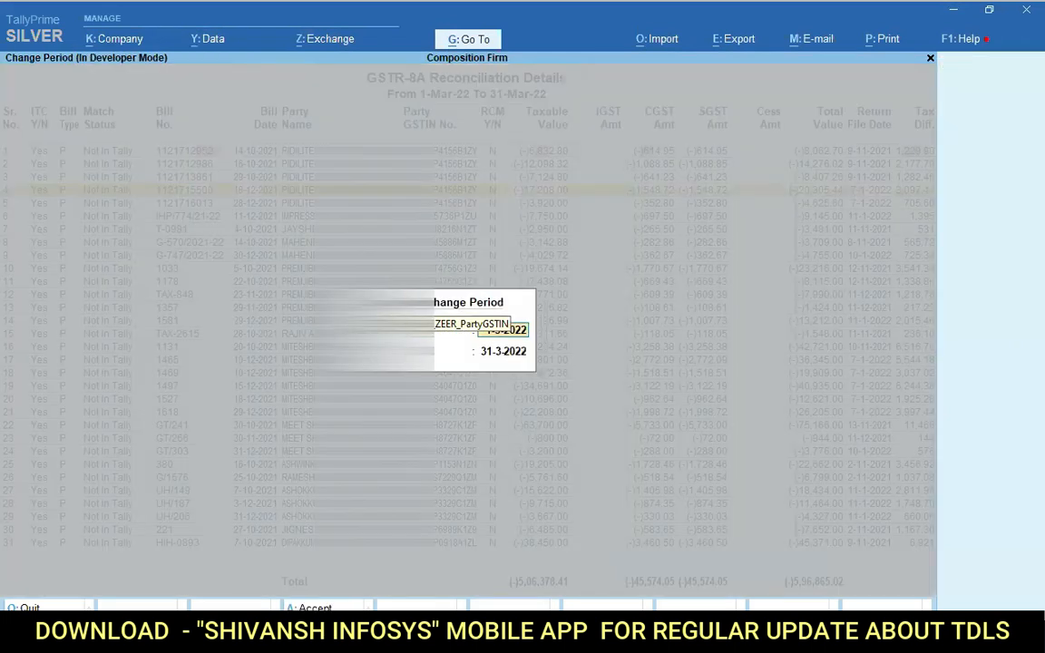
{"action": "type", "text": "1-4"}
{"action": "key", "text": "Return"}
{"action": "key", "text": "Return"}
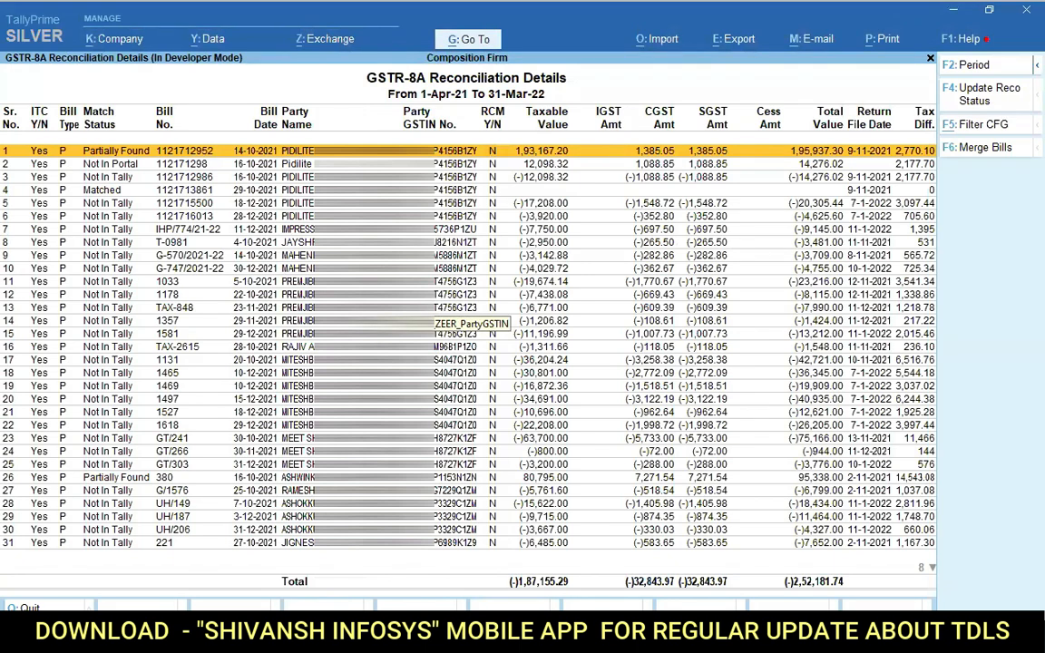
Step: Mark the first four Pidilite bills to point out their match statuses, and clear the marks
{"action": "key", "text": "shift+Down"}
{"action": "key", "text": "shift+Down"}
{"action": "key", "text": "shift+Down"}
{"action": "key", "text": "Home"}
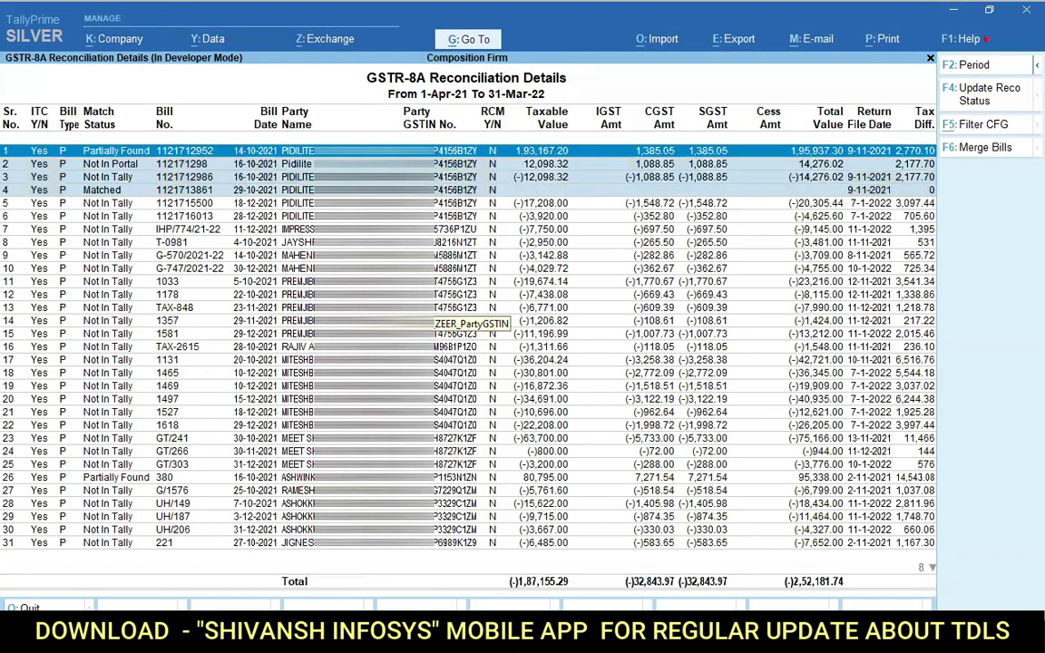
{"action": "key", "text": "space"}
{"action": "key", "text": "Down"}
{"action": "key", "text": "space"}
{"action": "key", "text": "Down"}
{"action": "key", "text": "space"}
{"action": "key", "text": "Down"}
{"action": "key", "text": "space"}
{"action": "key", "text": "Up"}
{"action": "key", "text": "Up"}
{"action": "key", "text": "Up"}
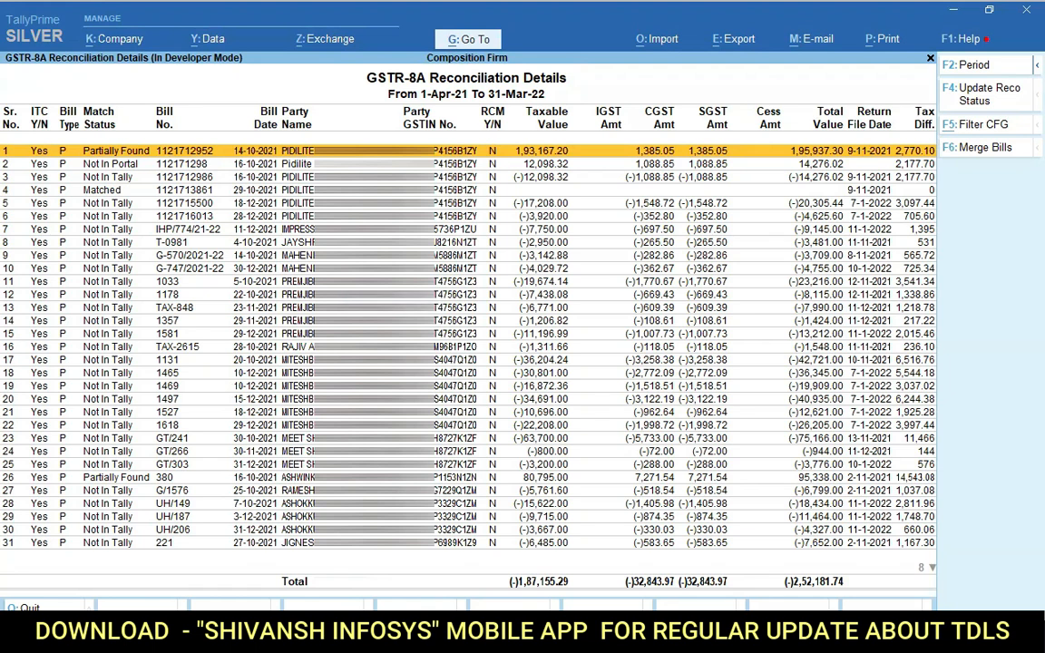
Step: Examine the partially found Pidilite bill dated 14-10-2021
{"action": "key", "text": "Return"}
{"action": "key", "text": "Escape"}
{"action": "key", "text": "Return"}
{"action": "key", "text": "Down"}
{"action": "key", "text": "Down"}
{"action": "key", "text": "Up"}
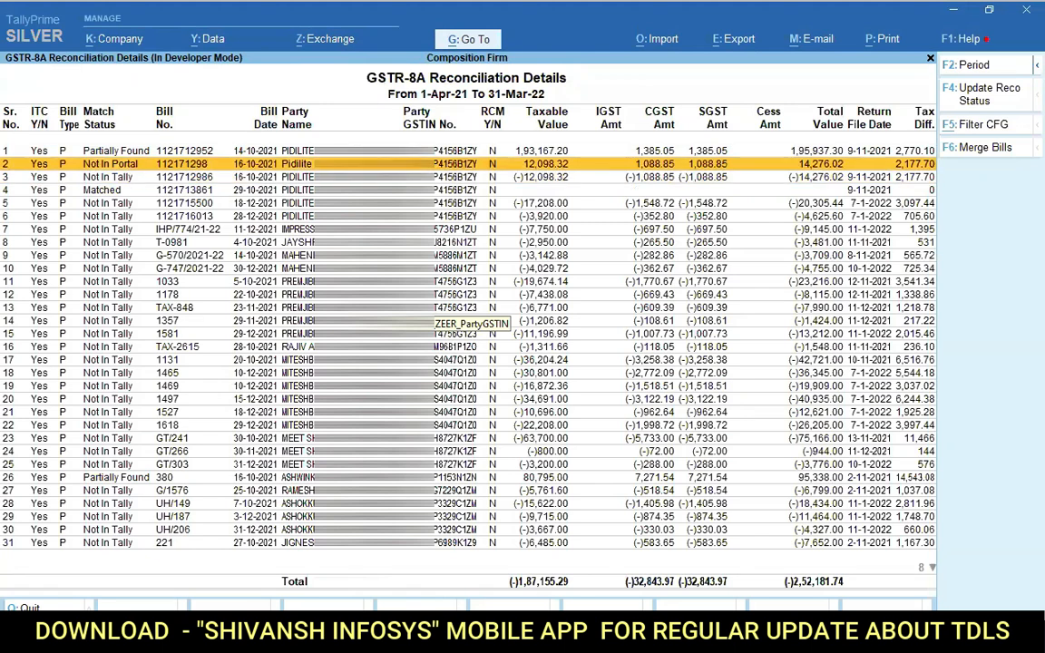
Step: Compare the two Pidilite bills dated 16-10-2021, one with status Not In Portal and one Not In Tally
{"action": "key", "text": "Up"}
{"action": "key", "text": "Down"}
{"action": "key", "text": "Down"}
{"action": "key", "text": "Up"}
{"action": "key", "text": "Down"}
{"action": "key", "text": "Up"}
{"action": "key", "text": "Down"}
{"action": "key", "text": "Up"}
{"action": "key", "text": "Down"}
{"action": "key", "text": "Up"}
{"action": "key", "text": "Down"}
{"action": "key", "text": "Up"}
{"action": "key", "text": "Down"}
{"action": "key", "text": "Up"}
{"action": "key", "text": "Down"}
{"action": "key", "text": "Up"}
Step: Merge the two Pidilite bills dated 16-10-2021, one with status Not In Portal and one Not In Tally
{"action": "key", "text": "space"}
{"action": "key", "text": "Down"}
{"action": "key", "text": "space"}
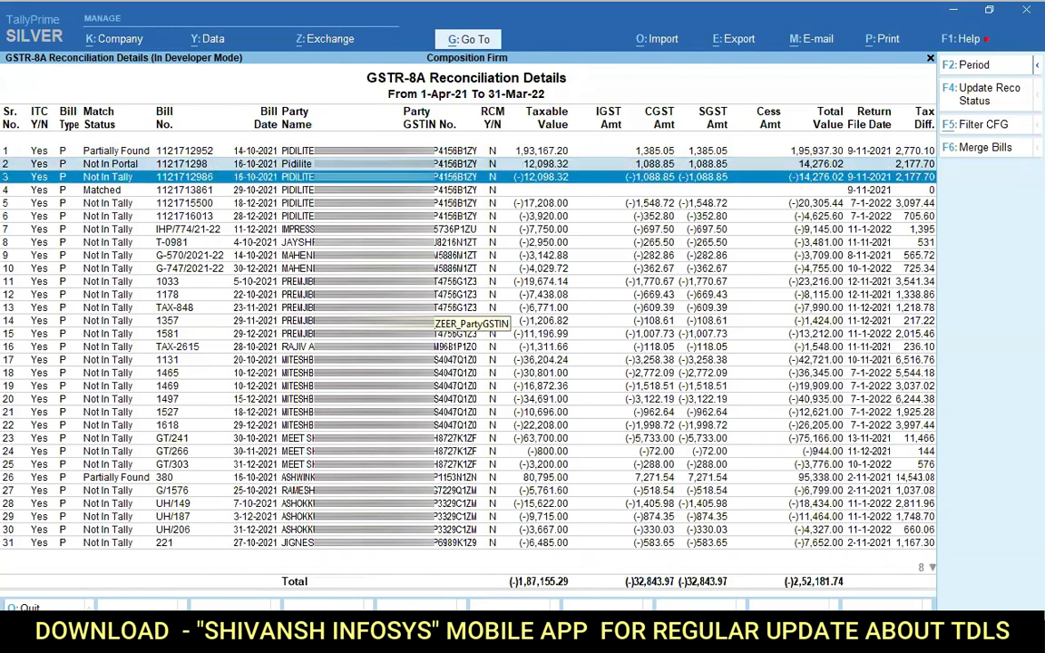
{"action": "left_click", "coordinate": [980, 147]}
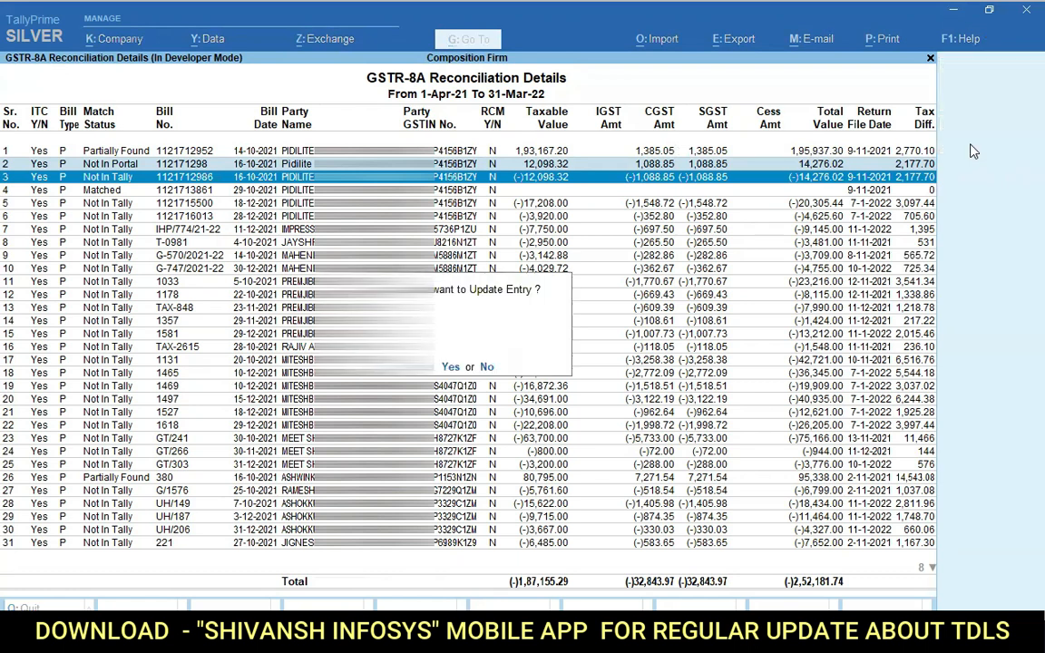
{"action": "key", "text": "Return"}
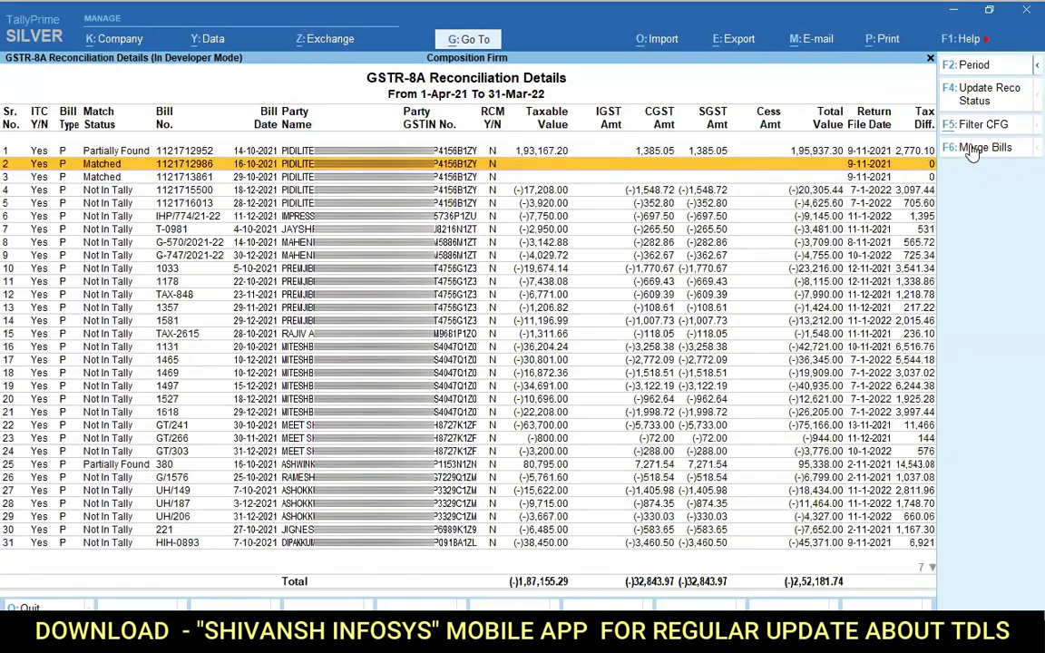
Step: Review the match statuses of the first Pidilite bills after the merge, marking them from the bill dated 14-10-2021 downward
{"action": "key", "text": "Down"}
{"action": "key", "text": "Down"}
{"action": "key", "text": "Up"}
{"action": "key", "text": "Up"}
{"action": "key", "text": "Up"}
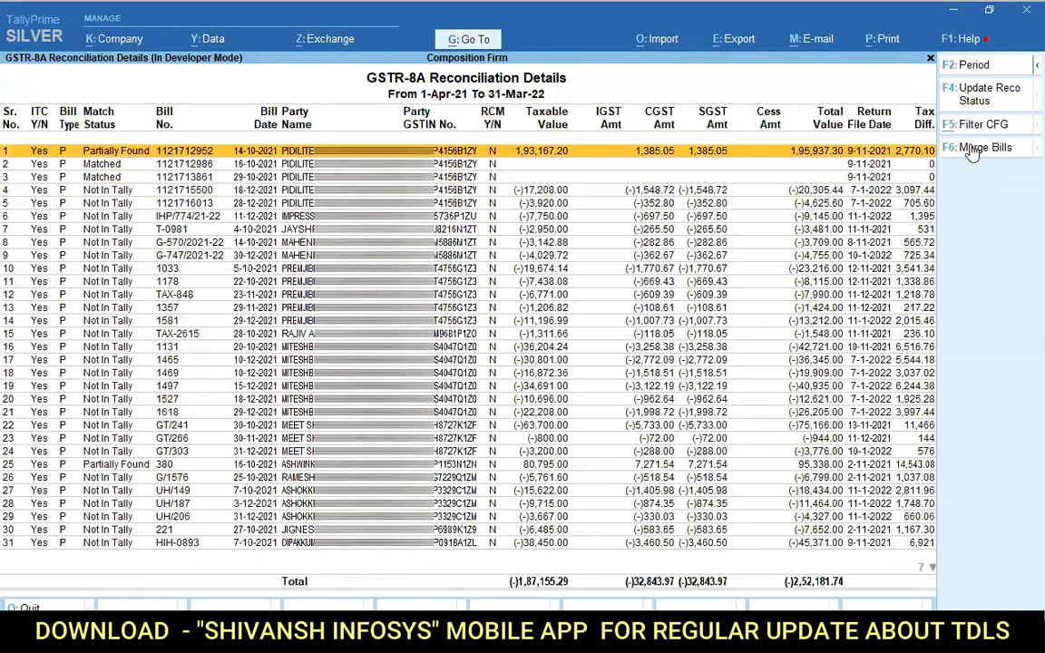
{"action": "key", "text": "ctrl"}
{"action": "key", "text": "shift+Down"}
{"action": "key", "text": "shift+Down"}
{"action": "key", "text": "shift+Down"}
{"action": "key", "text": "ctrl"}
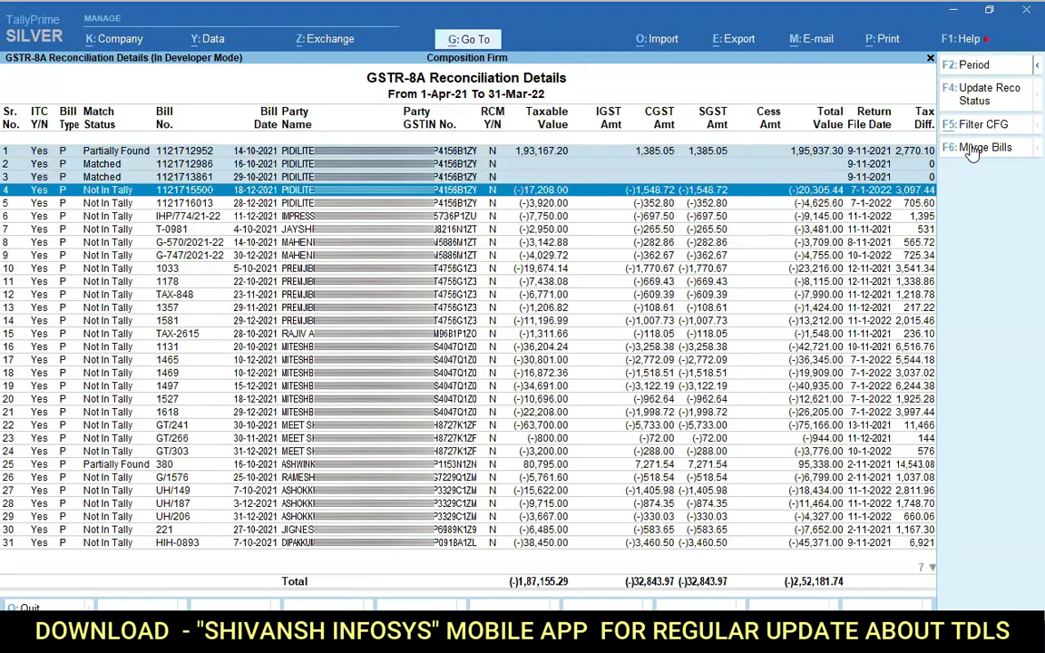
Step: Update the reconciliation status from the report, including in the voucher entries
{"action": "key", "text": "shift+Down"}
{"action": "key", "text": "Down"}
{"action": "key", "text": "Down"}
{"action": "key", "text": "Down"}
{"action": "key", "text": "Down"}
{"action": "key", "text": "Down"}
{"action": "key", "text": "Down"}
{"action": "key", "text": "Down"}
{"action": "key", "text": "Down"}
{"action": "key", "text": "Down"}
{"action": "key", "text": "Down"}
{"action": "key", "text": "Down"}
{"action": "key", "text": "Down"}
{"action": "key", "text": "Down"}
{"action": "key", "text": "Down"}
{"action": "key", "text": "Down"}
{"action": "key", "text": "Down"}
{"action": "key", "text": "Down"}
{"action": "key", "text": "Down"}
{"action": "key", "text": "Down"}
{"action": "key", "text": "Down"}
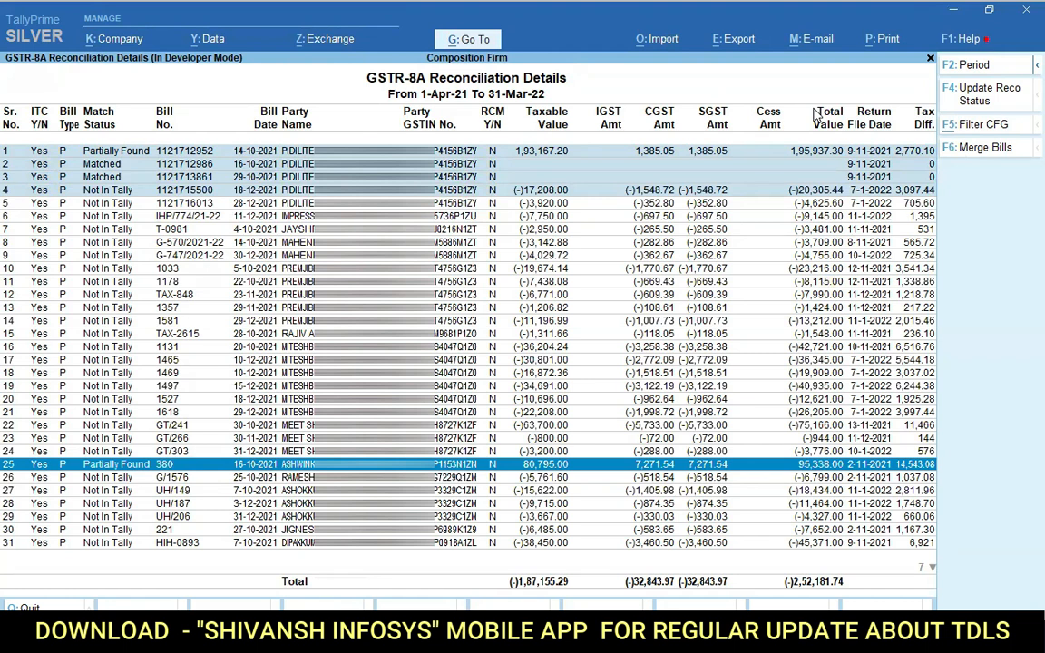
{"action": "left_click", "coordinate": [989, 93]}
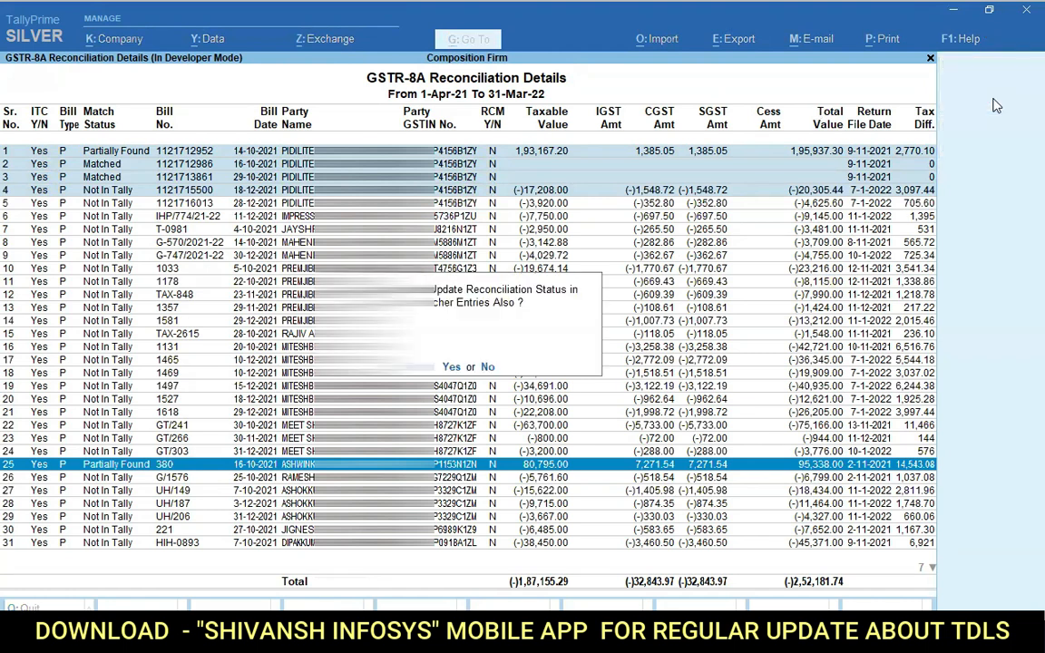
{"action": "key", "text": "y"}
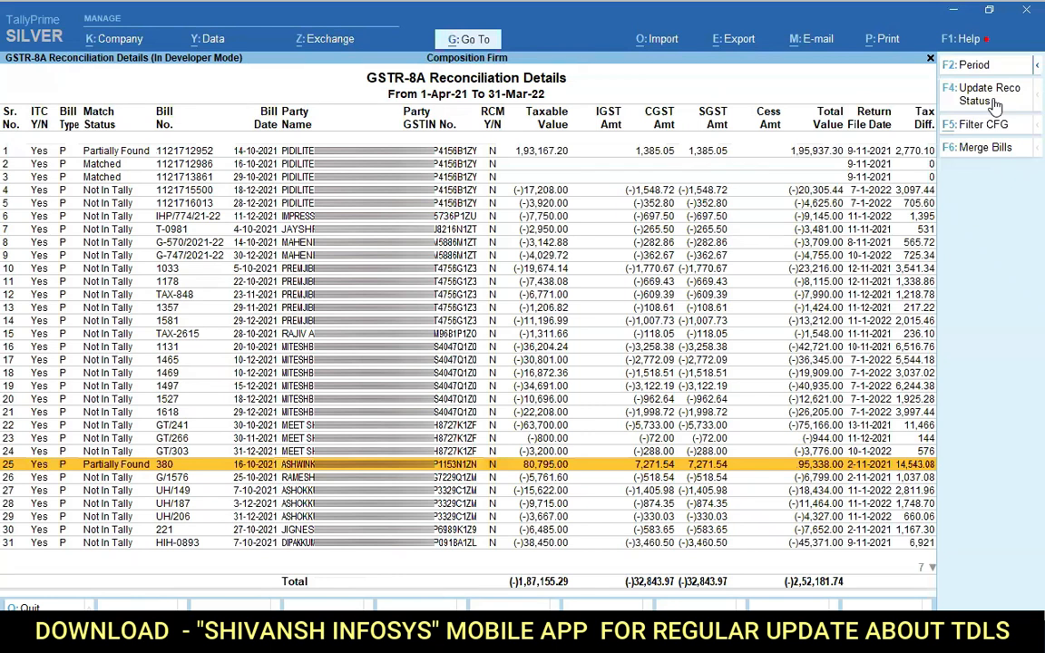
Step: Check the GSTR Excel Reco Status in the purchase voucher of the Pidilite bill dated 14-10-2021, and close it without saving
{"action": "key", "text": "Return"}
{"action": "key", "text": "Escape"}
{"action": "key", "text": "Up"}
{"action": "key", "text": "Up"}
{"action": "key", "text": "Up"}
{"action": "key", "text": "Up"}
{"action": "key", "text": "Up"}
{"action": "key", "text": "Up"}
{"action": "key", "text": "Up"}
{"action": "key", "text": "Up"}
{"action": "key", "text": "Up"}
{"action": "key", "text": "Up"}
{"action": "key", "text": "Up"}
{"action": "key", "text": "Up"}
{"action": "key", "text": "Up"}
{"action": "key", "text": "Up"}
{"action": "key", "text": "Up"}
{"action": "key", "text": "Up"}
{"action": "key", "text": "Up"}
{"action": "key", "text": "Up"}
{"action": "key", "text": "Up"}
{"action": "key", "text": "Up"}
{"action": "key", "text": "Up"}
{"action": "key", "text": "Up"}
{"action": "key", "text": "Return"}
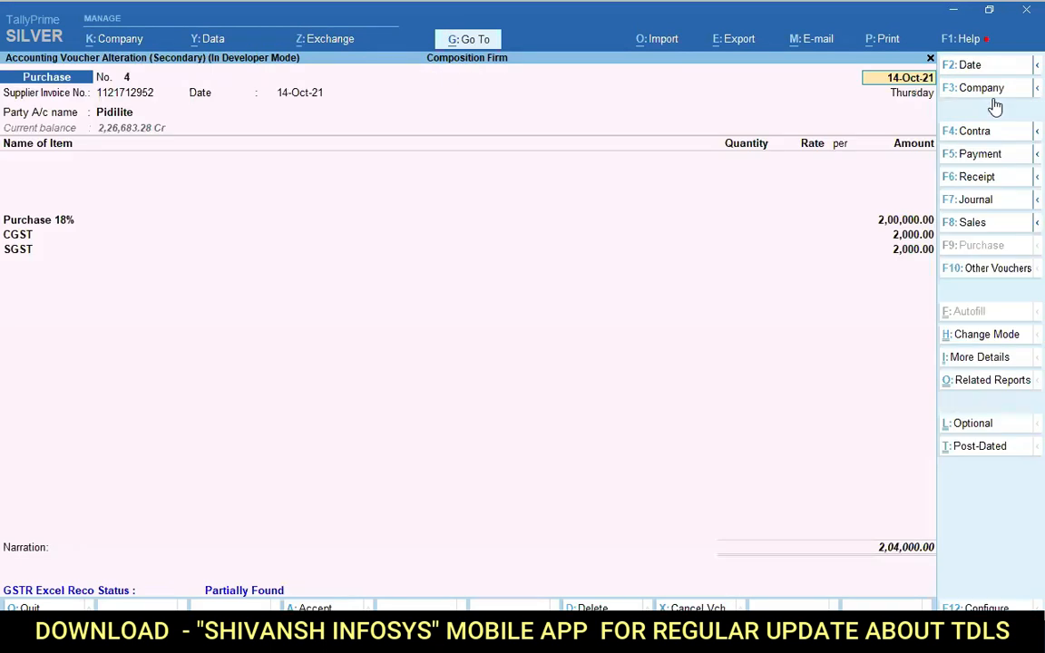
{"action": "key", "text": "BackSpace"}
{"action": "key", "text": "Escape"}
{"action": "key", "text": "y"}
Step: Check the GSTR Excel Reco Status in the purchase vouchers of the Pidilite bills dated 16-10-2021 and 29-10-2021, closing each without saving
{"action": "key", "text": "Down"}
{"action": "key", "text": "Return"}
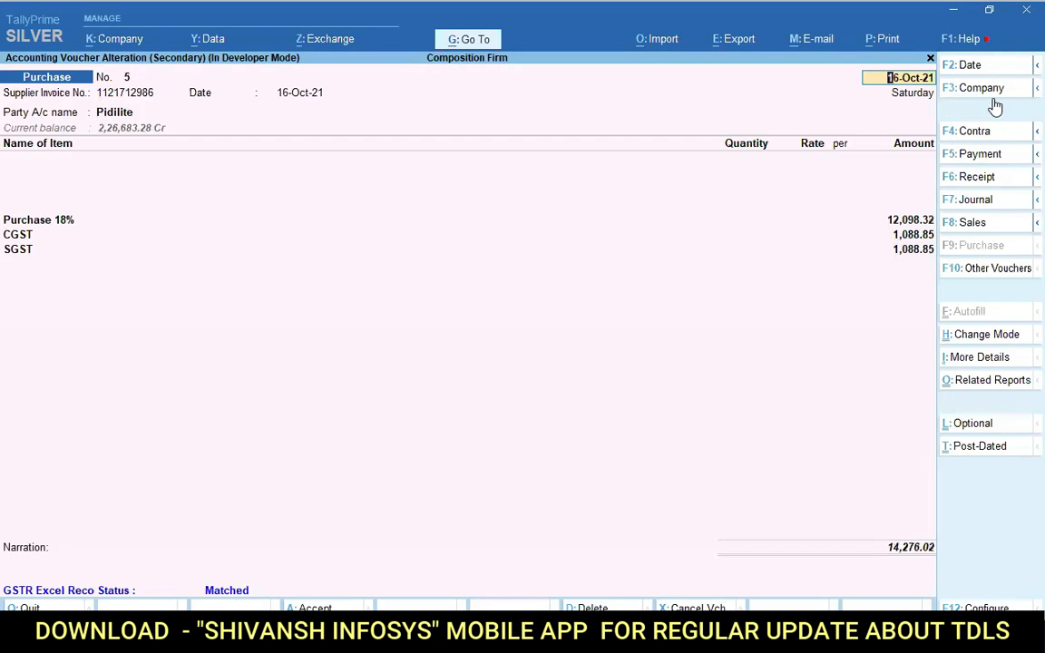
{"action": "key", "text": "Escape"}
{"action": "key", "text": "y"}
{"action": "key", "text": "Down"}
{"action": "key", "text": "Return"}
{"action": "key", "text": "BackSpace"}
{"action": "key", "text": "Escape"}
{"action": "key", "text": "y"}
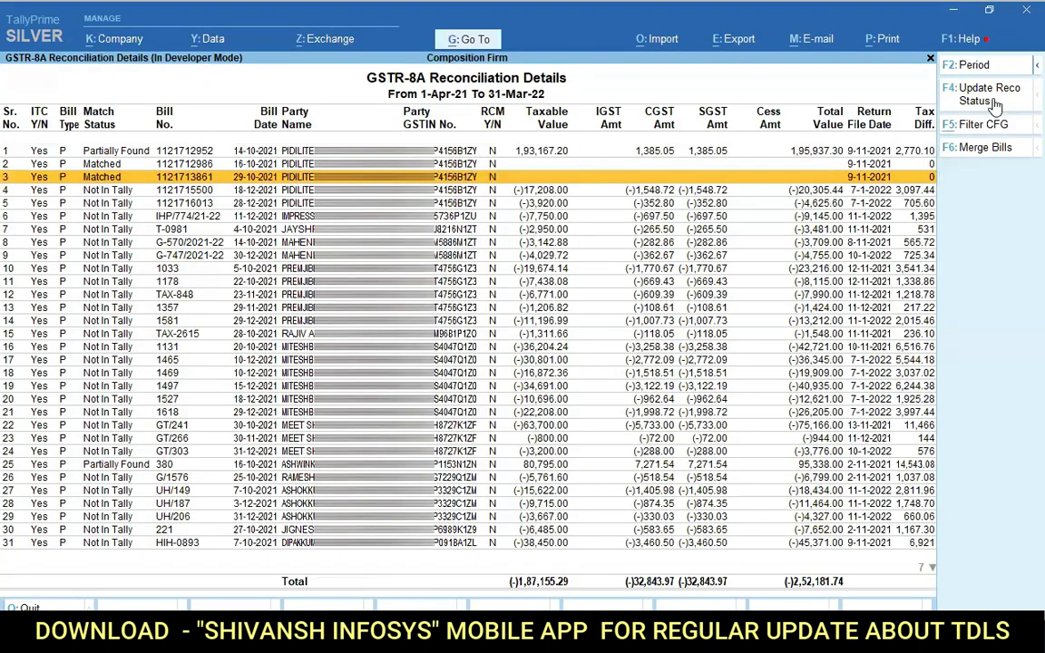